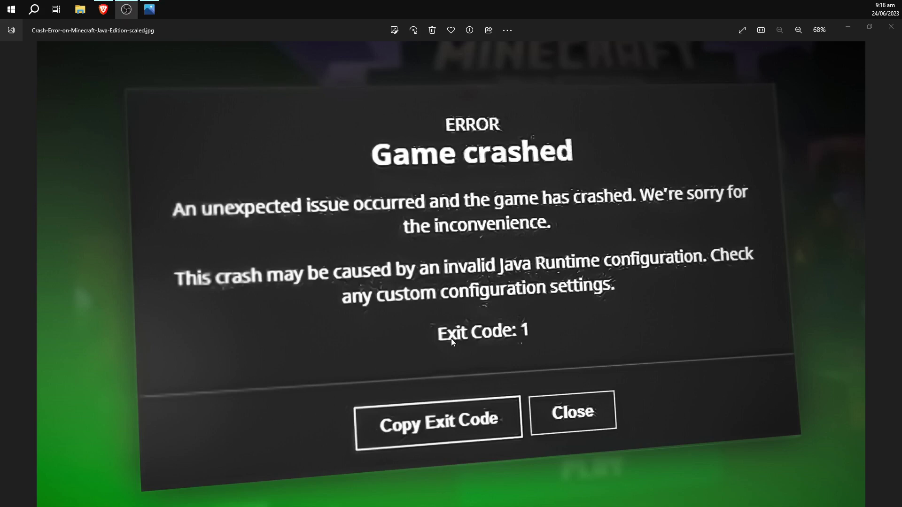
Run %appdata% from the Windows Run dialog to open the Roaming folder.
left_click(890, 27)
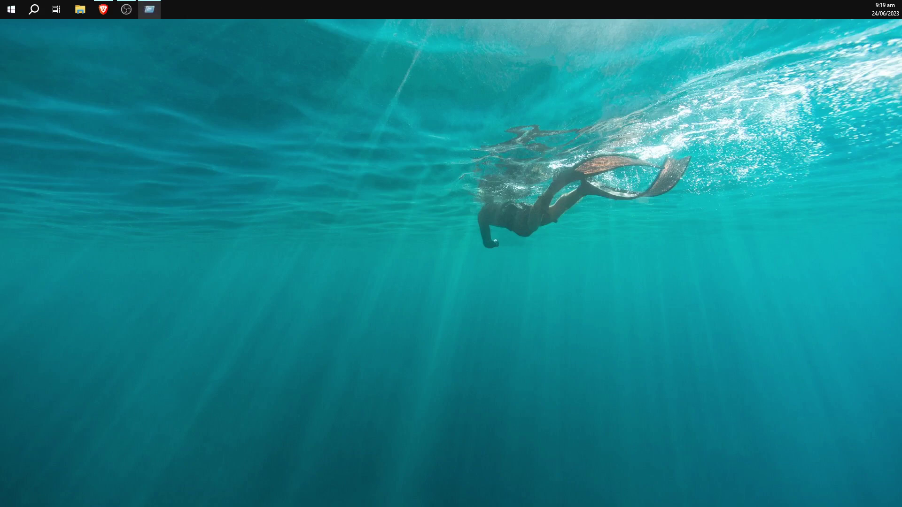
left_click_drag(274, 123, 336, 113)
type("%appdata%")
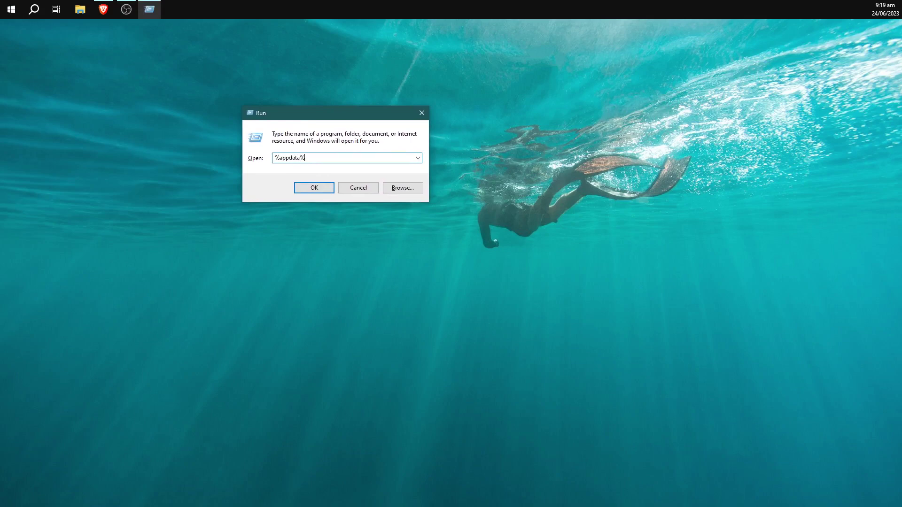
key("Return")
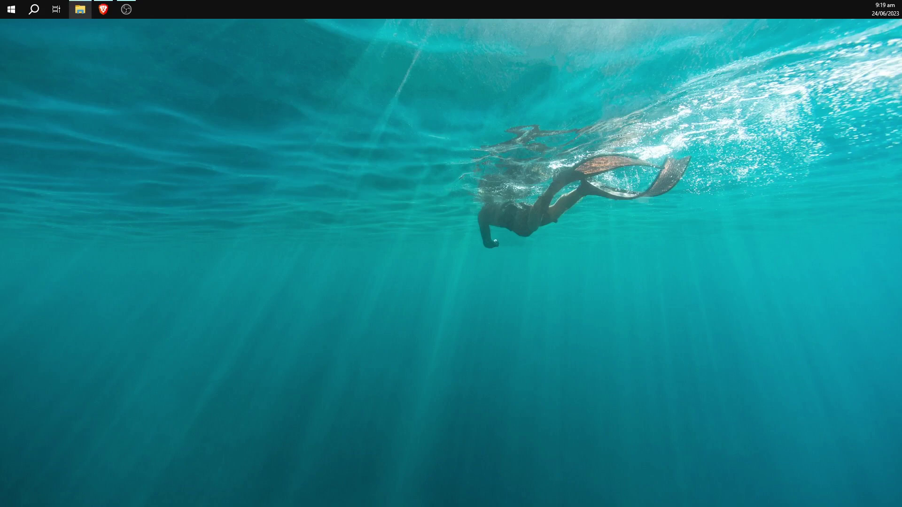
Open the .minecraft folder and then its mods folder.
left_click_drag(60, 195, 355, 97)
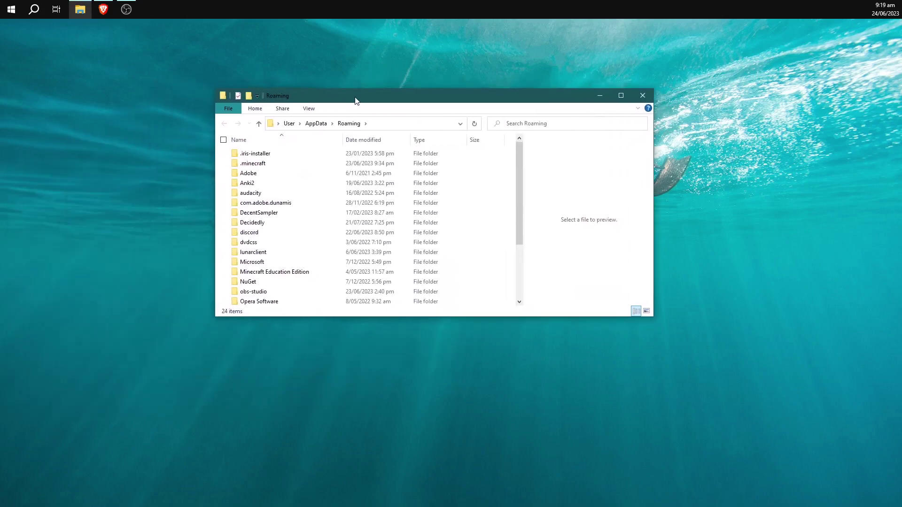
double_click(260, 167)
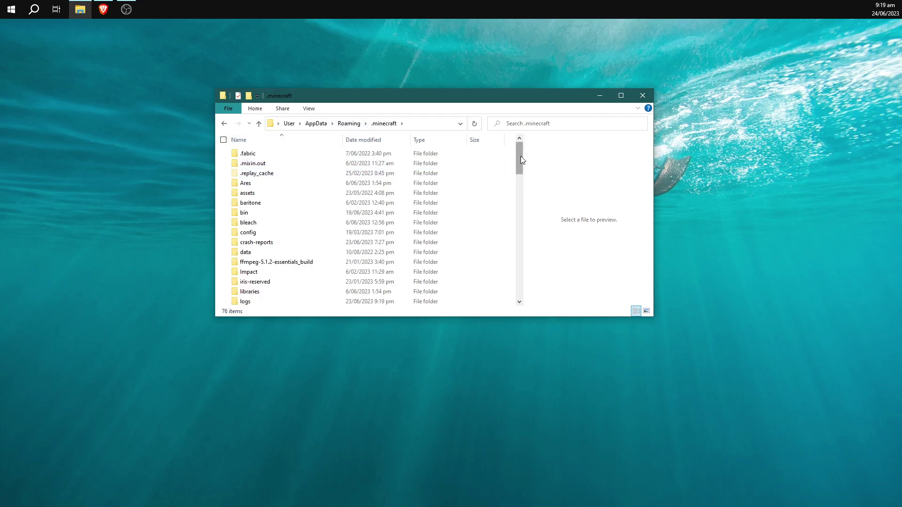
left_click_drag(520, 155, 517, 175)
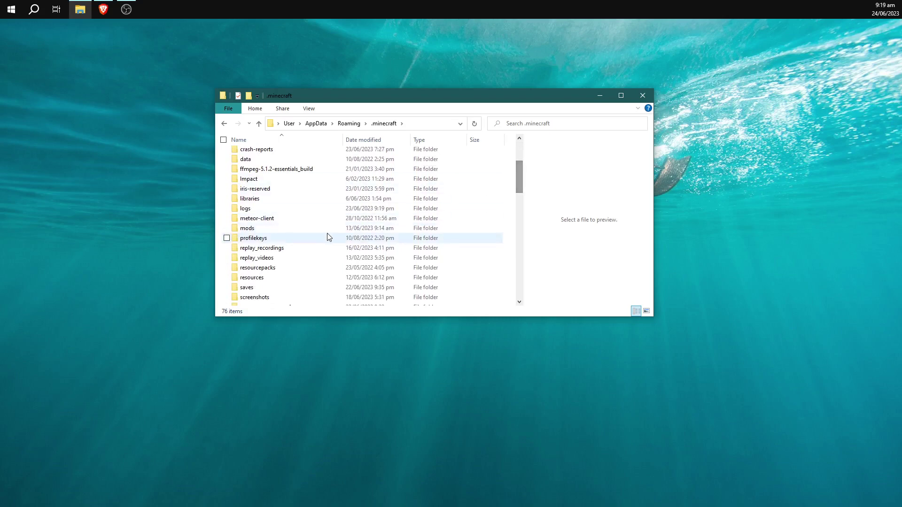
double_click(256, 230)
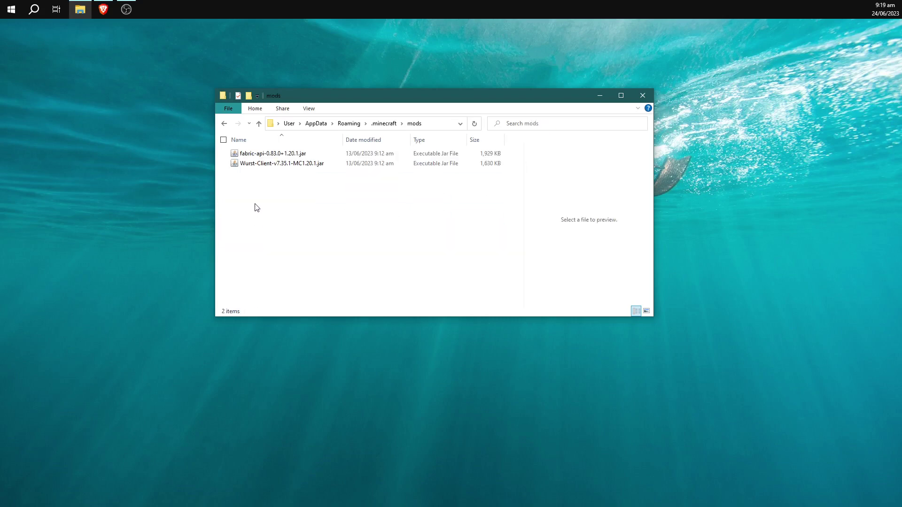
Move both mod .jar files to the desktop, return them to mods, and go back to .minecraft.
left_click_drag(270, 183, 285, 223)
left_click(285, 220)
left_click_drag(264, 188, 138, 244)
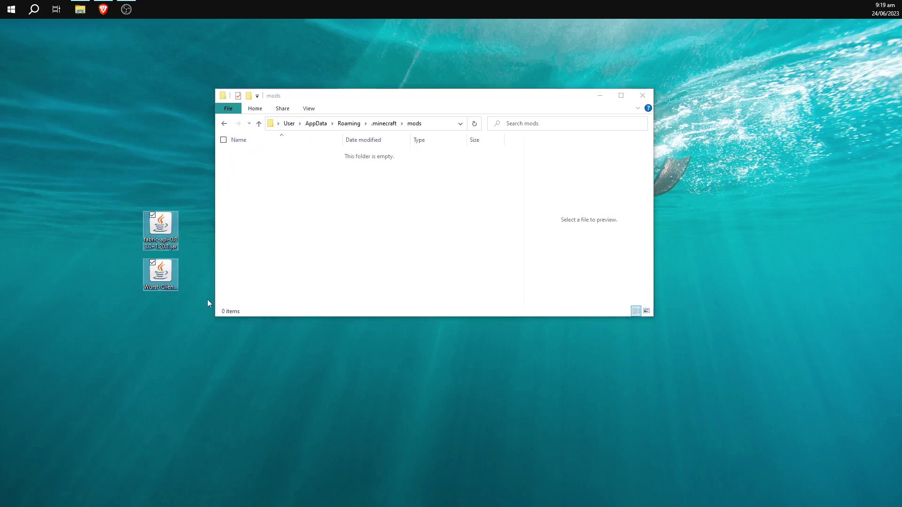
left_click_drag(195, 196, 139, 306)
left_click_drag(161, 227, 375, 191)
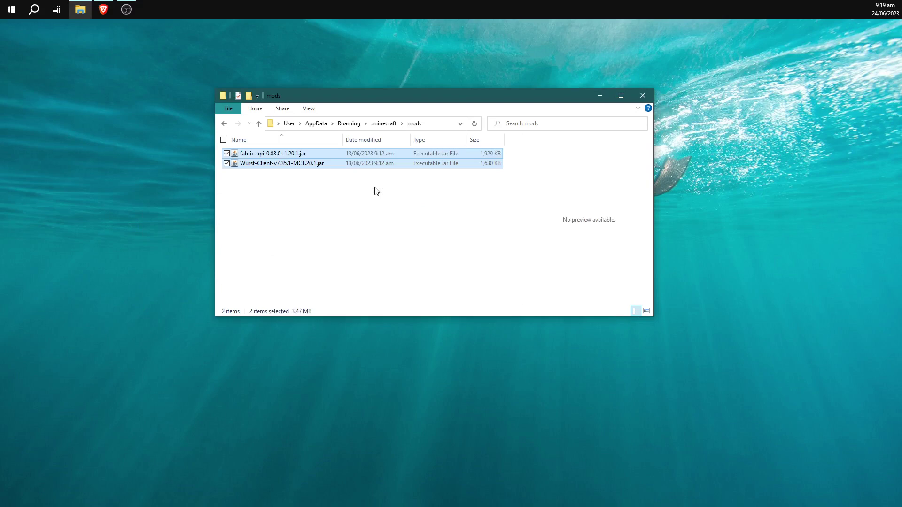
left_click(225, 124)
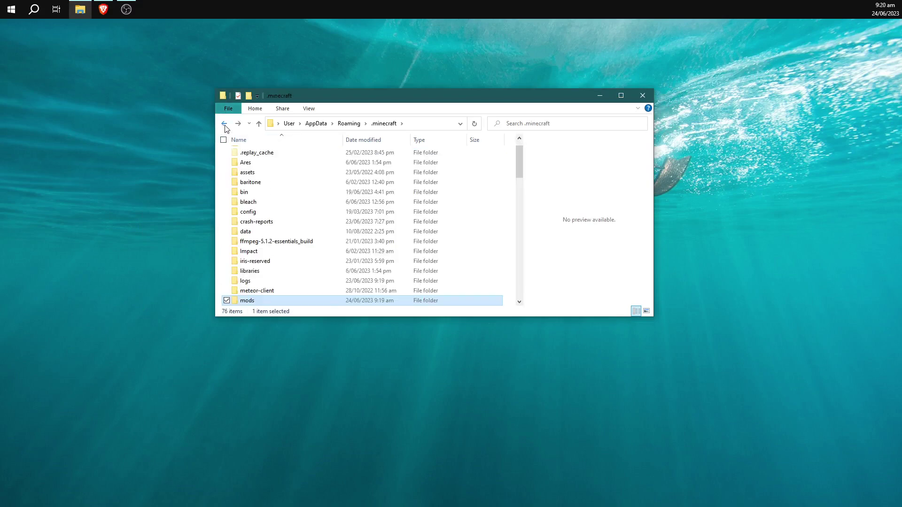
Return to Roaming, reopen .minecraft and scroll through its contents.
left_click(225, 124)
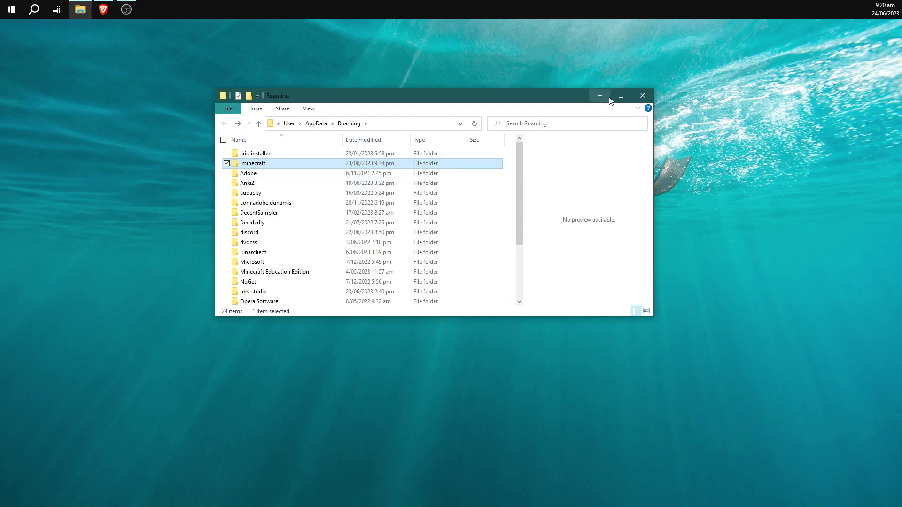
left_click_drag(367, 103, 427, 102)
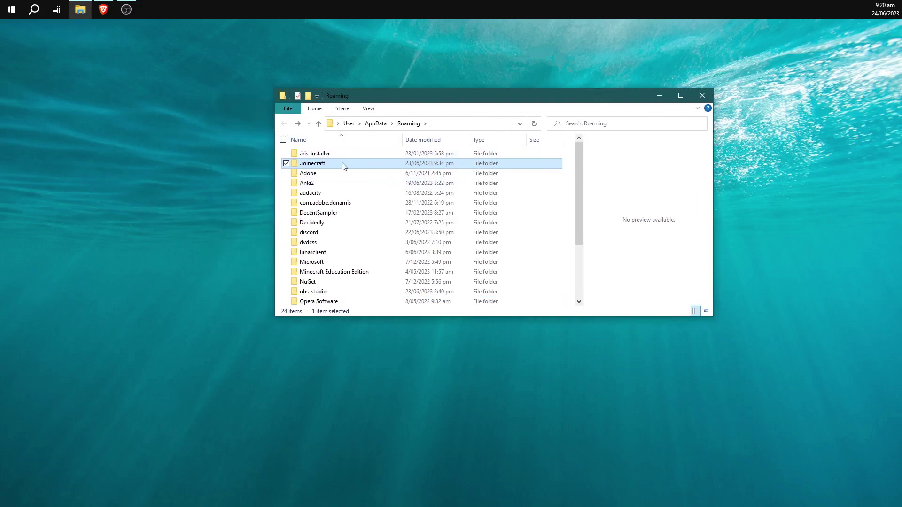
double_click(326, 167)
scroll(406, 203, "down", 3)
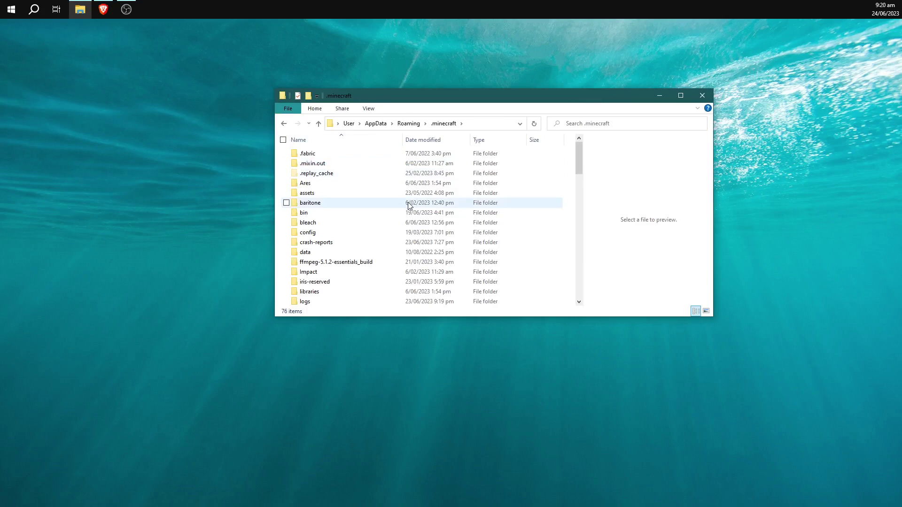
scroll(408, 206, "up", 3)
scroll(347, 266, "down", 1)
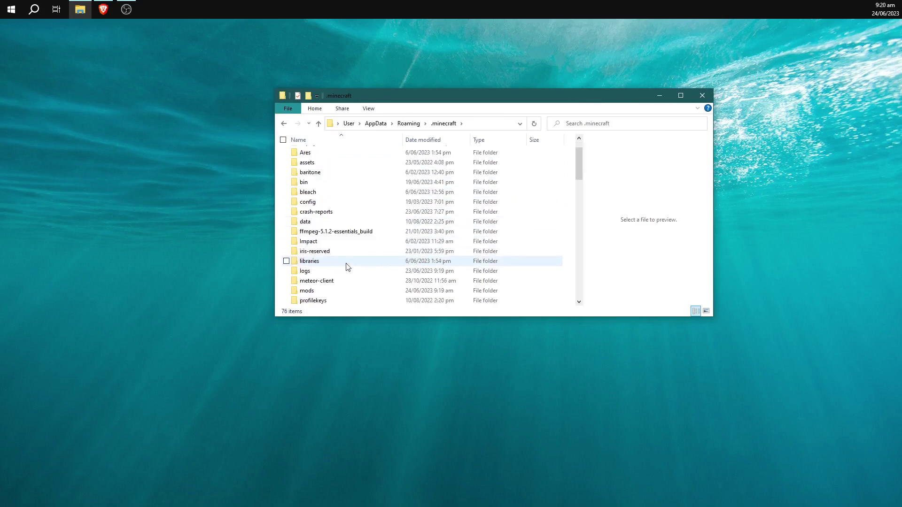
scroll(347, 267, "down", 3)
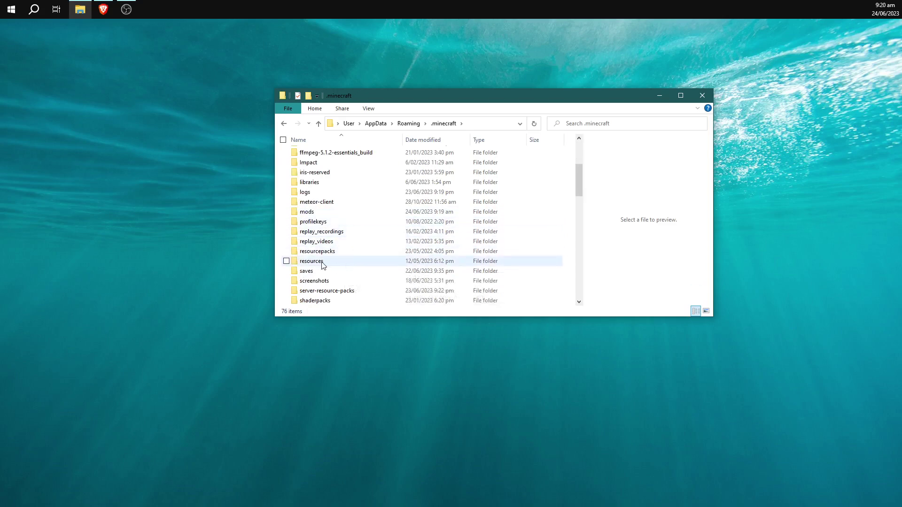
scroll(324, 265, "down", 3)
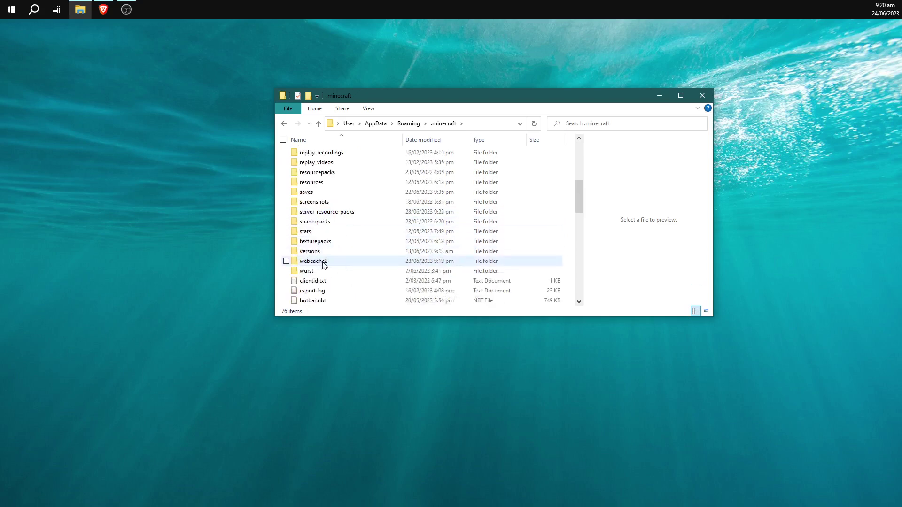
Look inside the saves folder, go back to .minecraft, and dismiss the context menus.
left_click(310, 196)
double_click(310, 195)
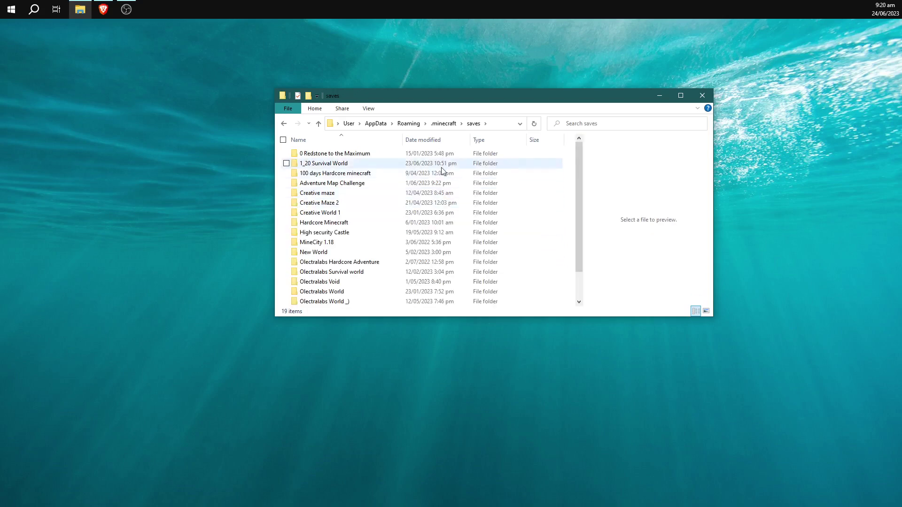
scroll(443, 173, "down", 1)
scroll(469, 235, "up", 1)
left_click(284, 123)
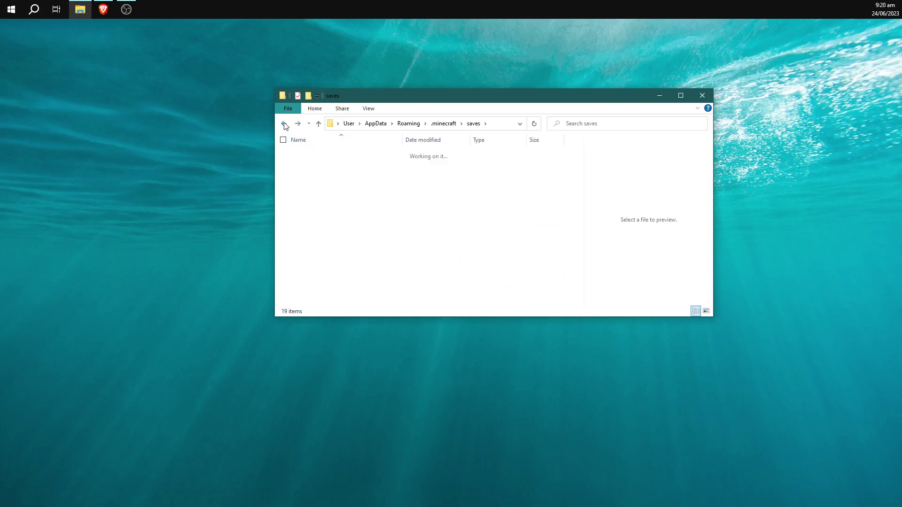
right_click(313, 302)
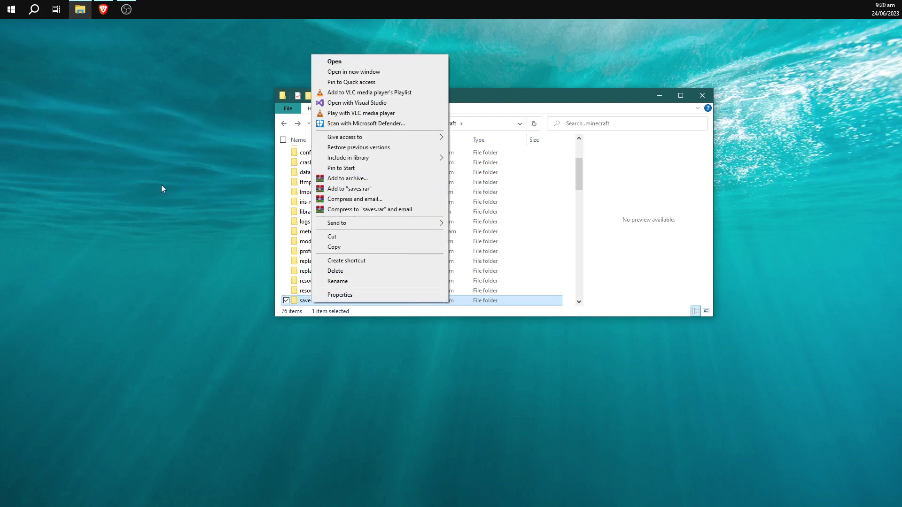
right_click(143, 188)
left_click(163, 137)
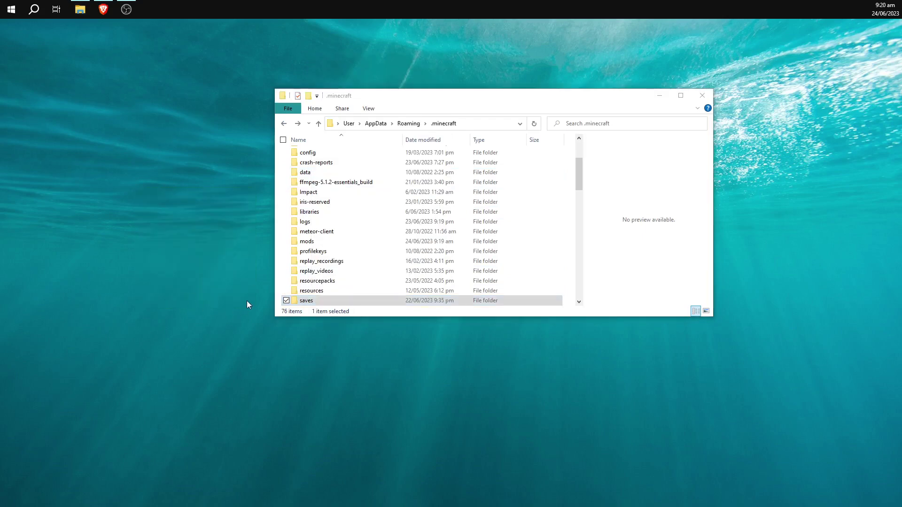
Scroll through the .minecraft list again and go back to the Roaming folder.
scroll(376, 249, "down", 2)
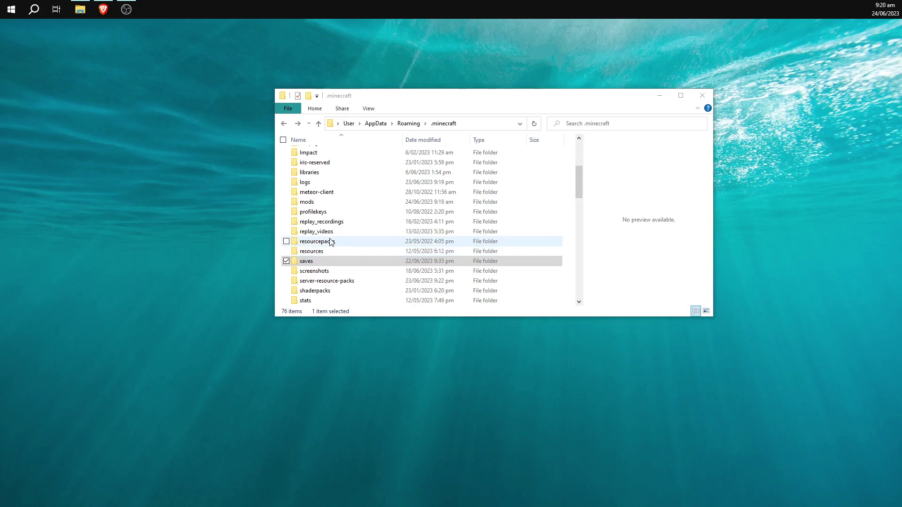
scroll(336, 246, "down", 3)
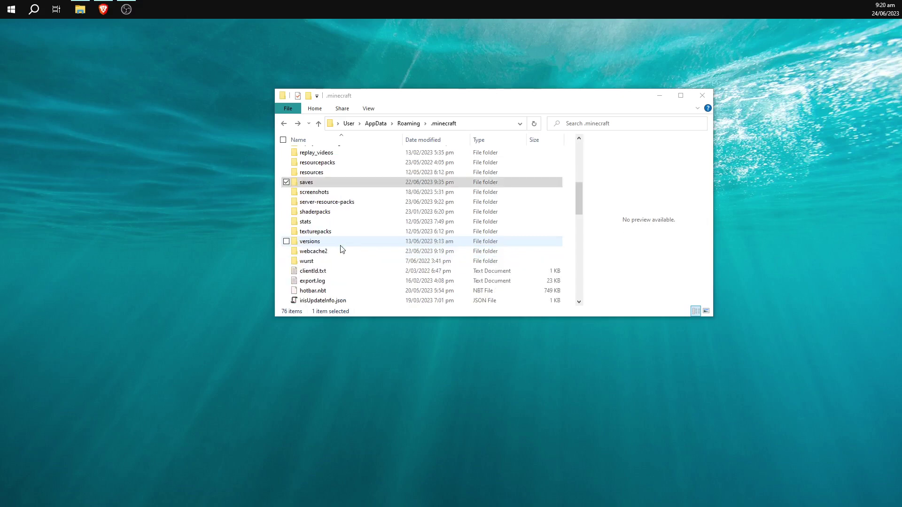
scroll(350, 272, "up", 4)
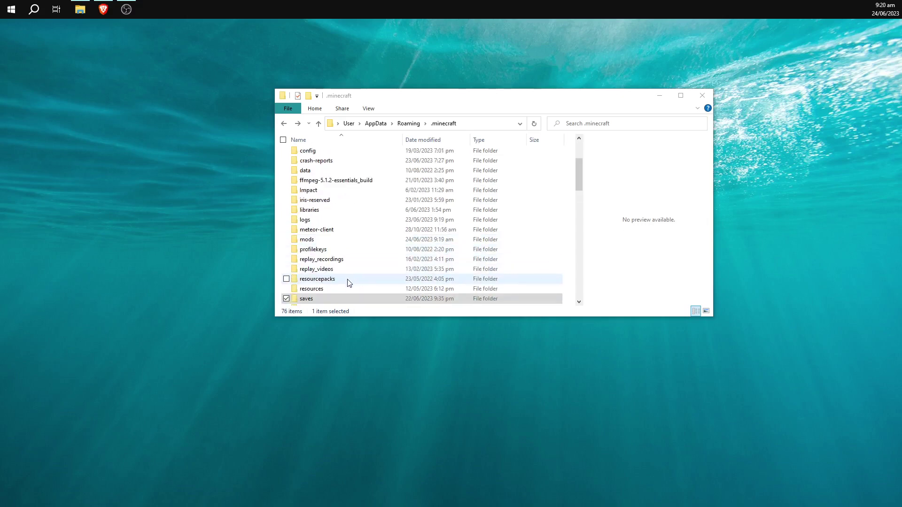
scroll(348, 283, "up", 3)
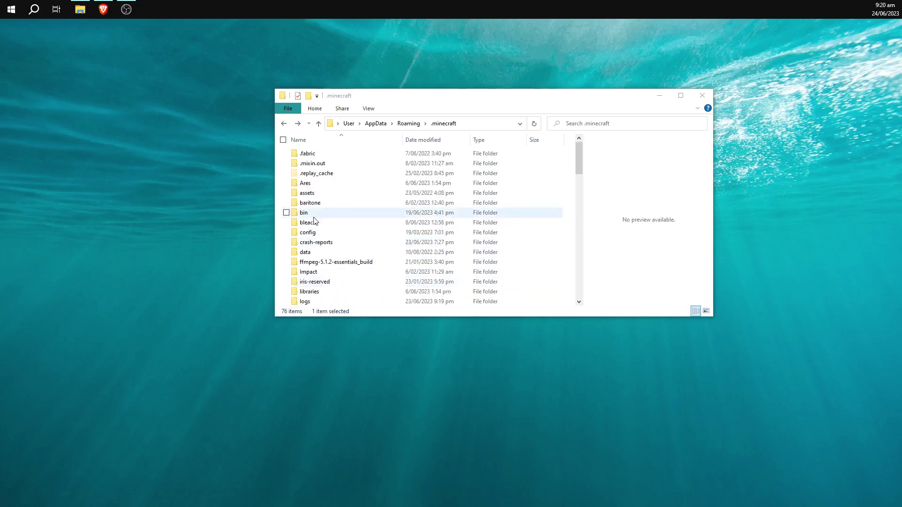
key("alt+Left")
Show the .minecraft folder's Delete menu without deleting, then open and scroll .minecraft.
right_click(320, 167)
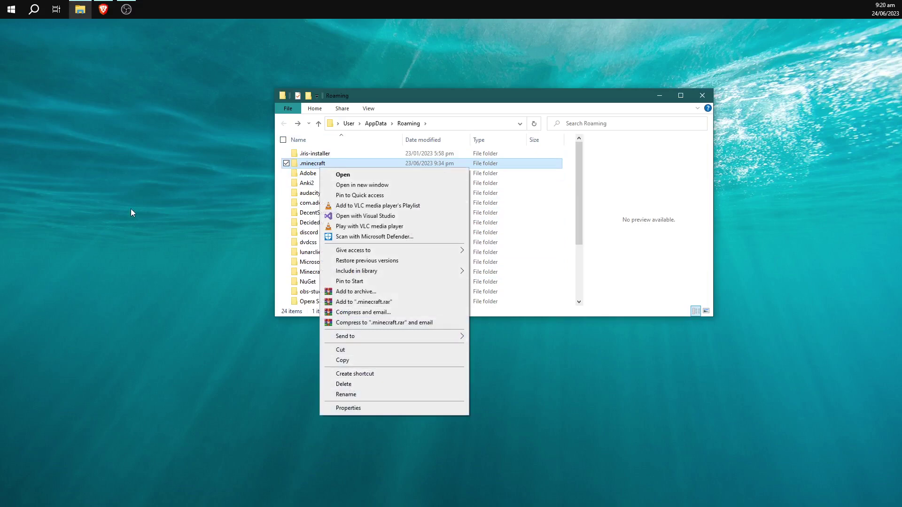
left_click(170, 195)
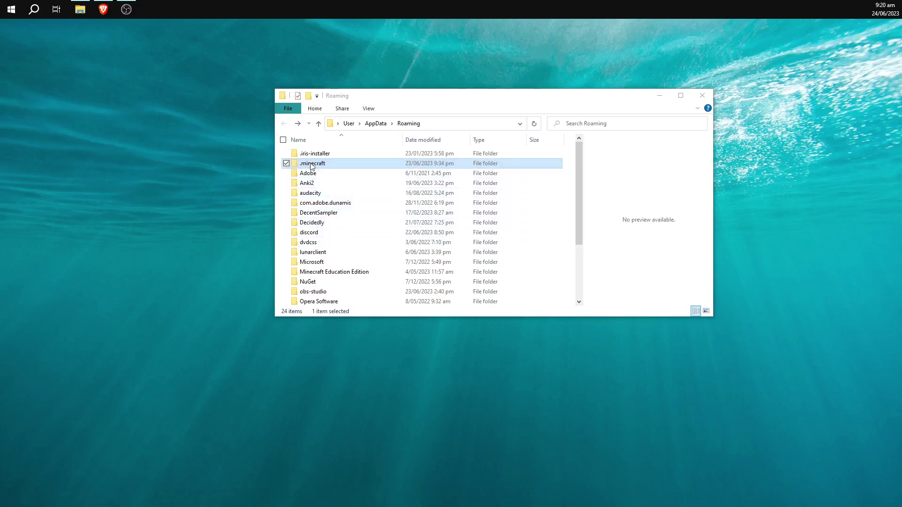
double_click(345, 164)
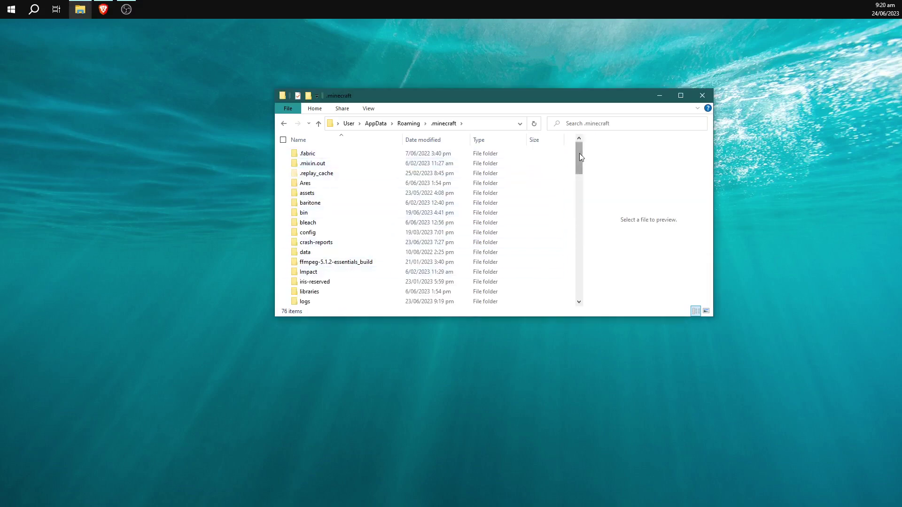
left_click_drag(579, 153, 579, 143)
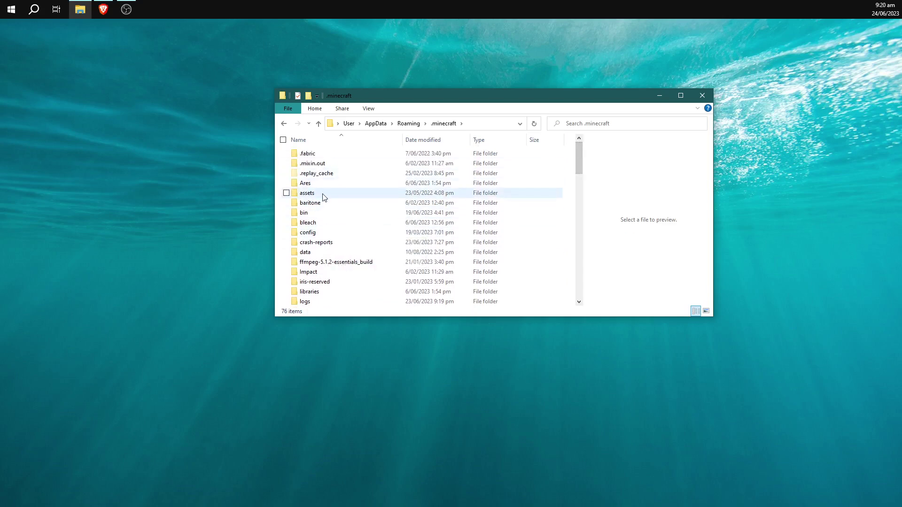
mouse_move(318, 188)
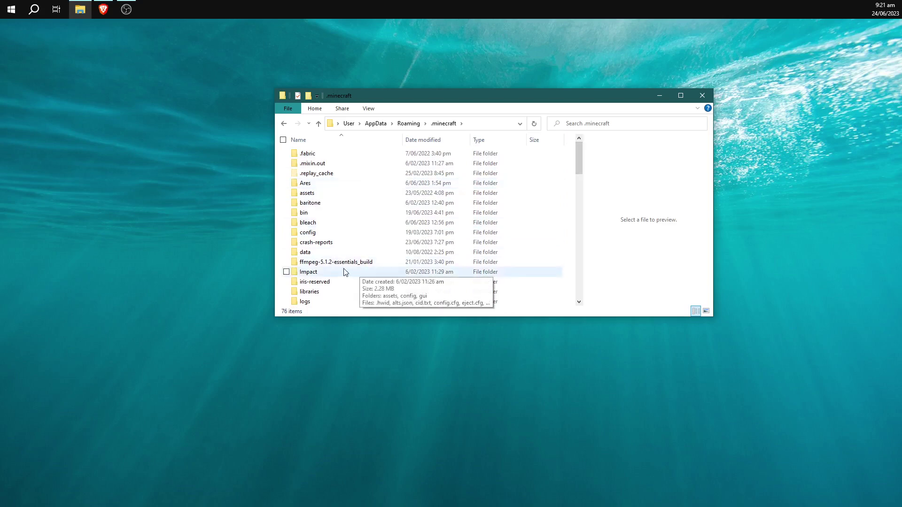
mouse_move(340, 270)
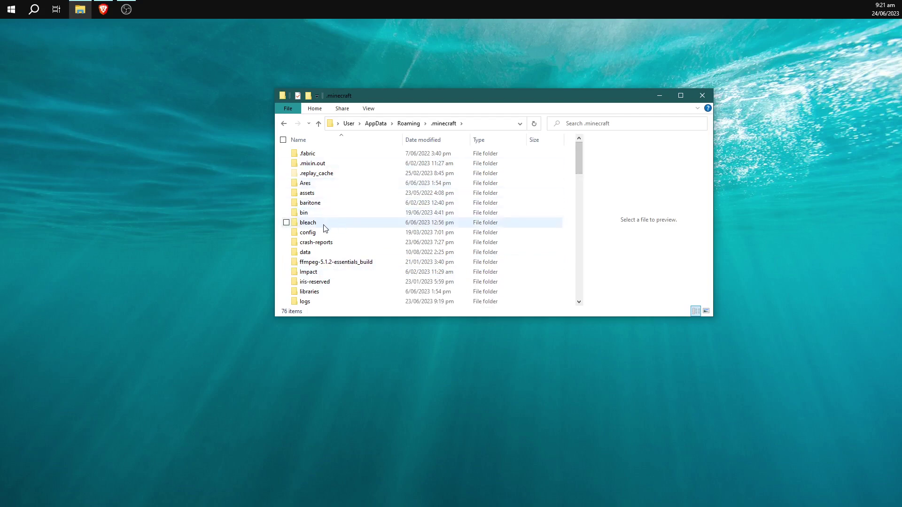
left_click_drag(578, 150, 578, 185)
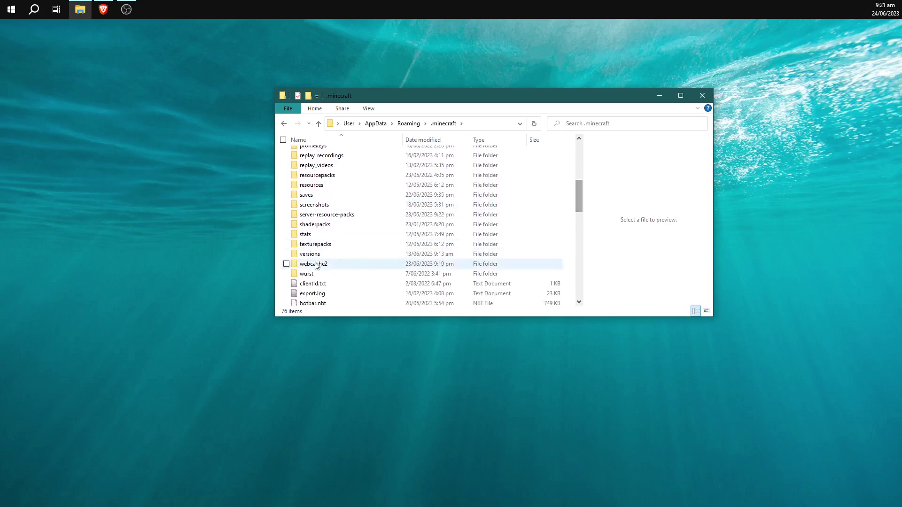
Browse the versions folder's 86 items, then go back twice to Roaming.
double_click(309, 255)
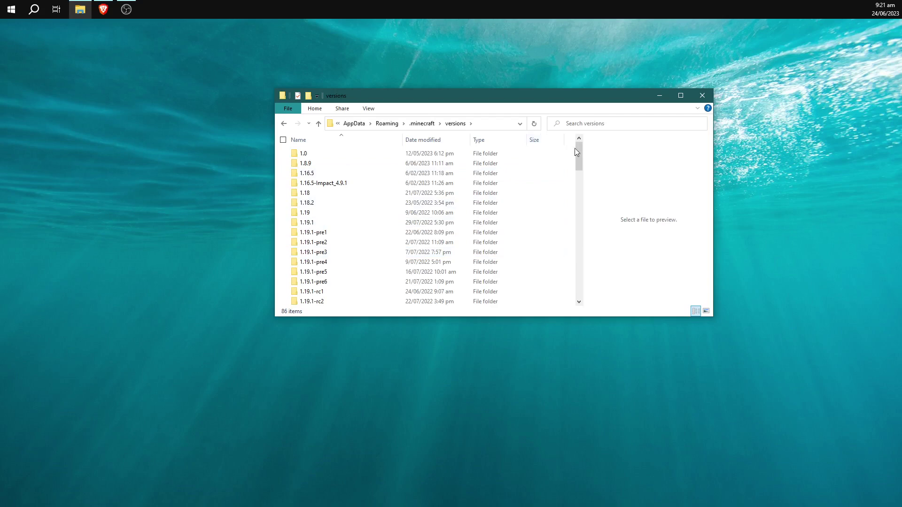
left_click_drag(575, 148, 570, 287)
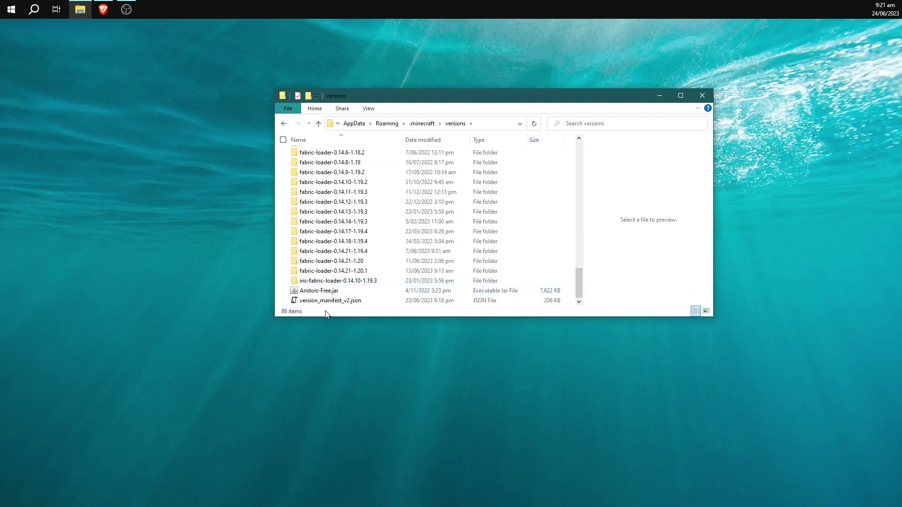
left_click(284, 124)
left_click(284, 124)
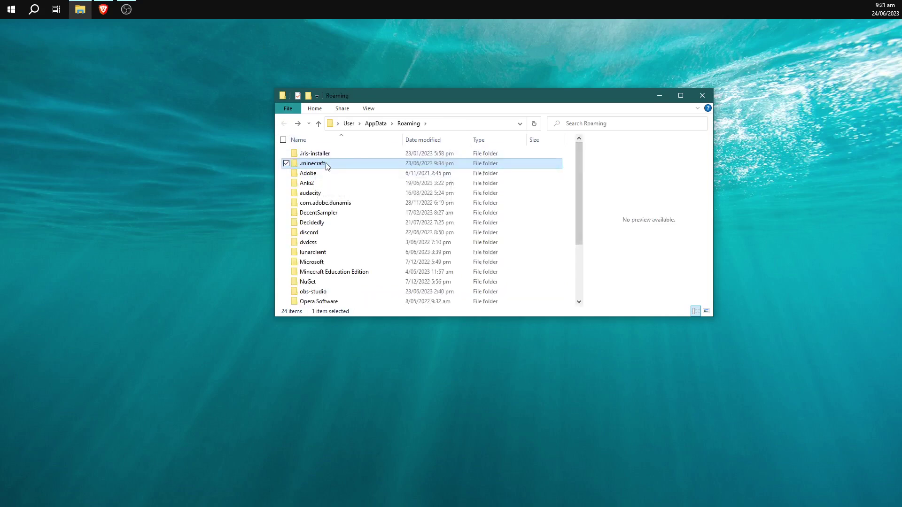
left_click(216, 312)
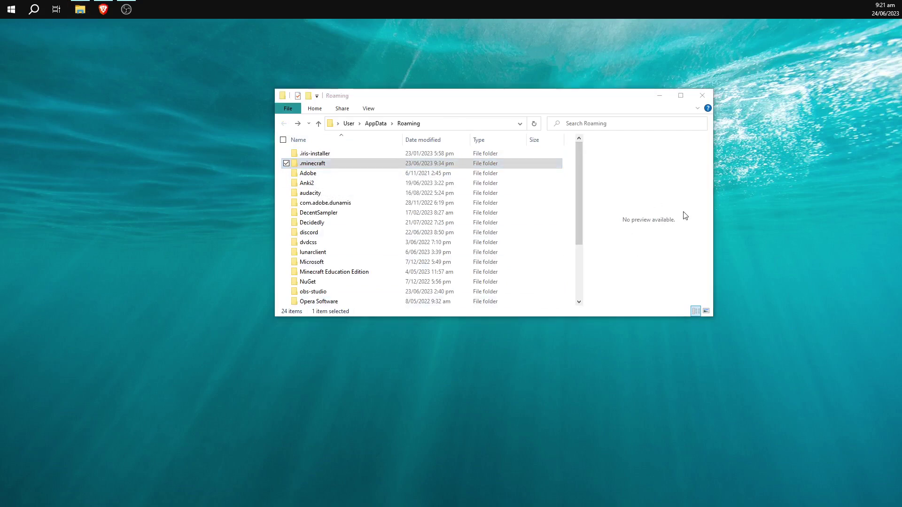
Search 'java' in maximized Brave, open java.com's Get Java page, then close Brave.
left_click(703, 96)
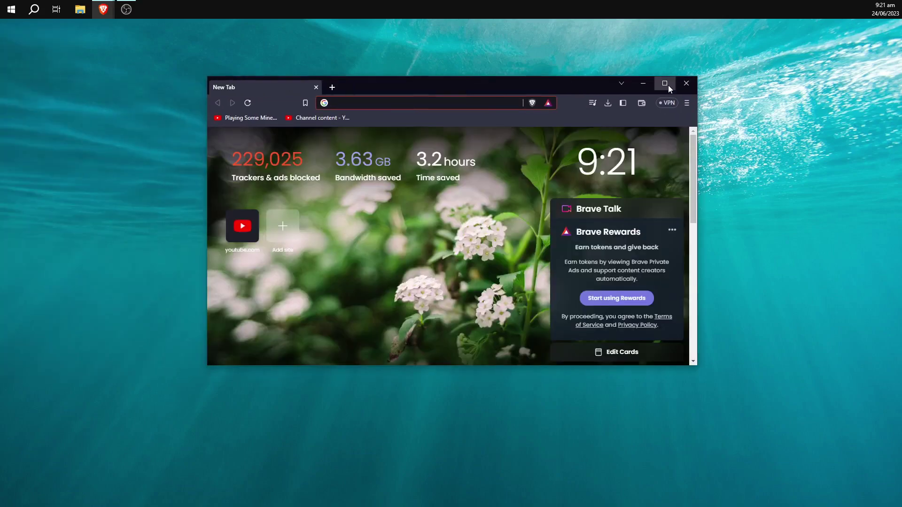
left_click(665, 84)
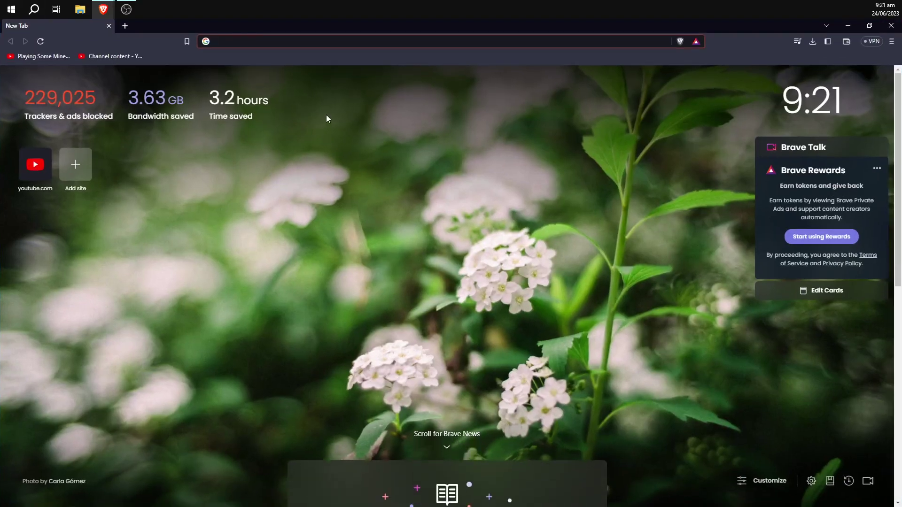
type("java")
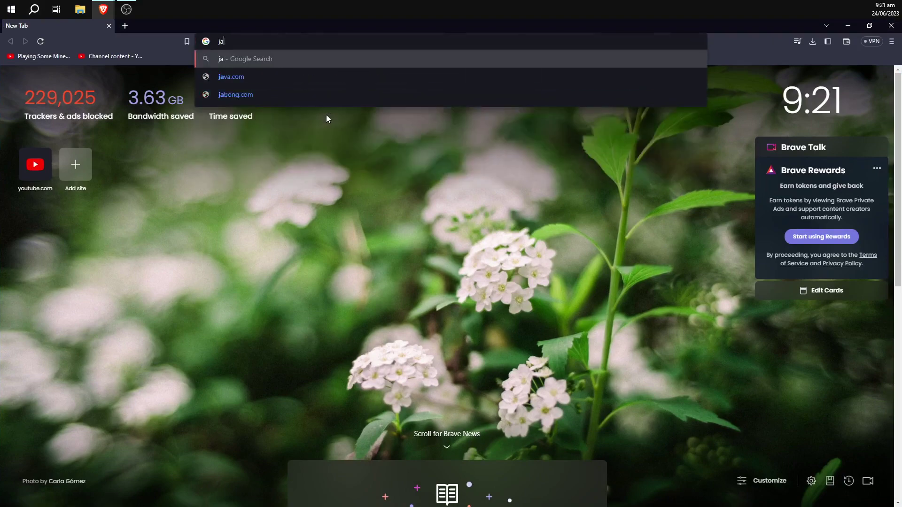
key("Return")
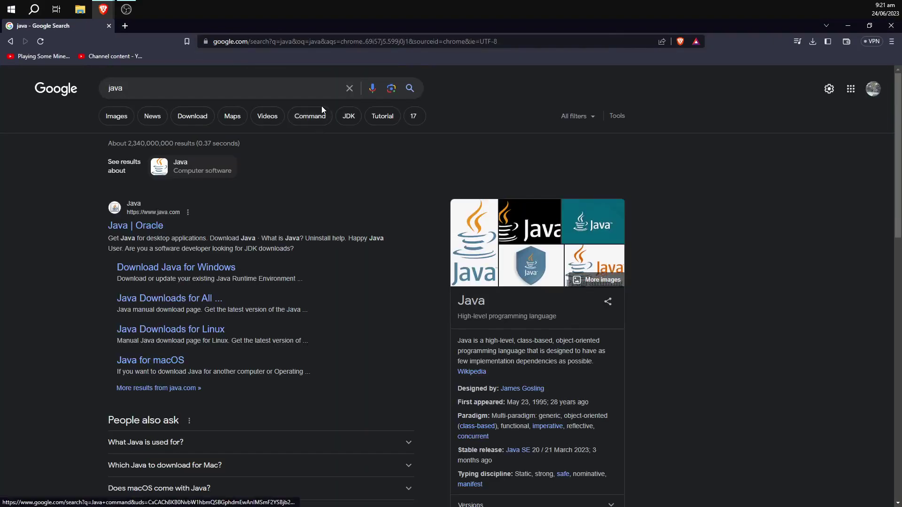
left_click(157, 227)
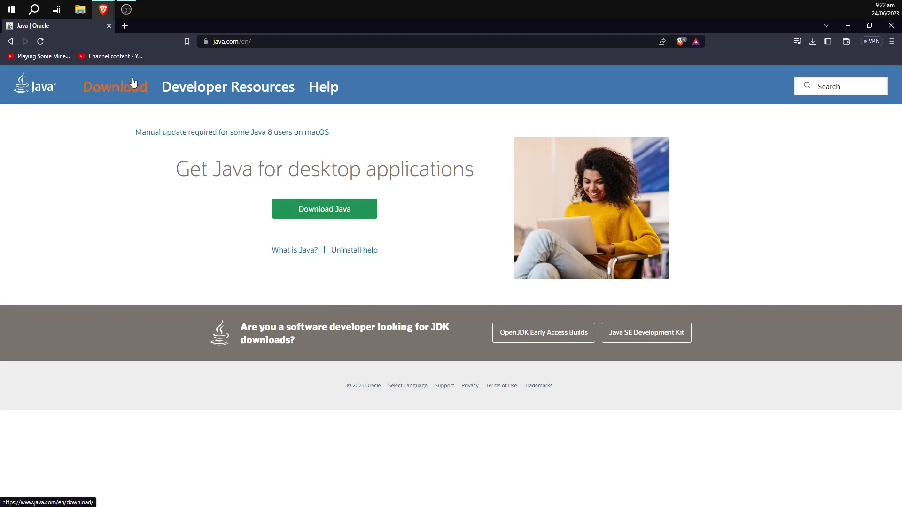
left_click(891, 26)
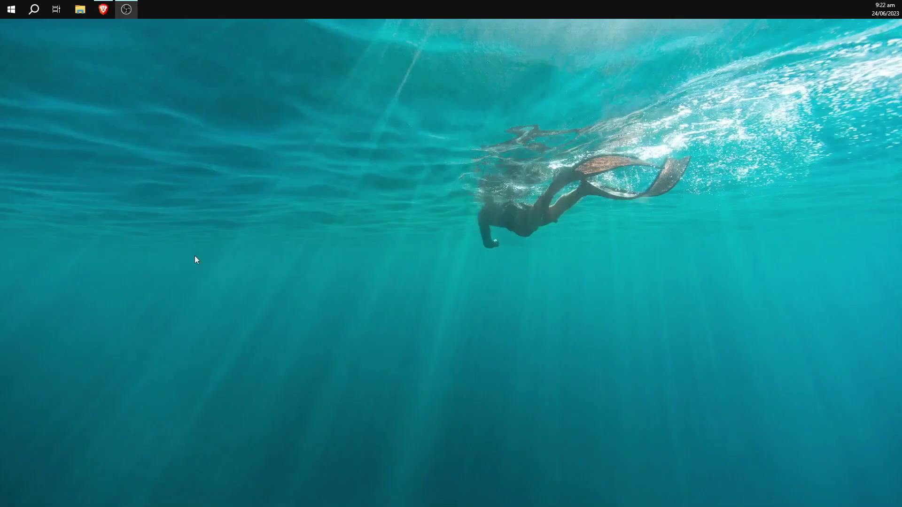